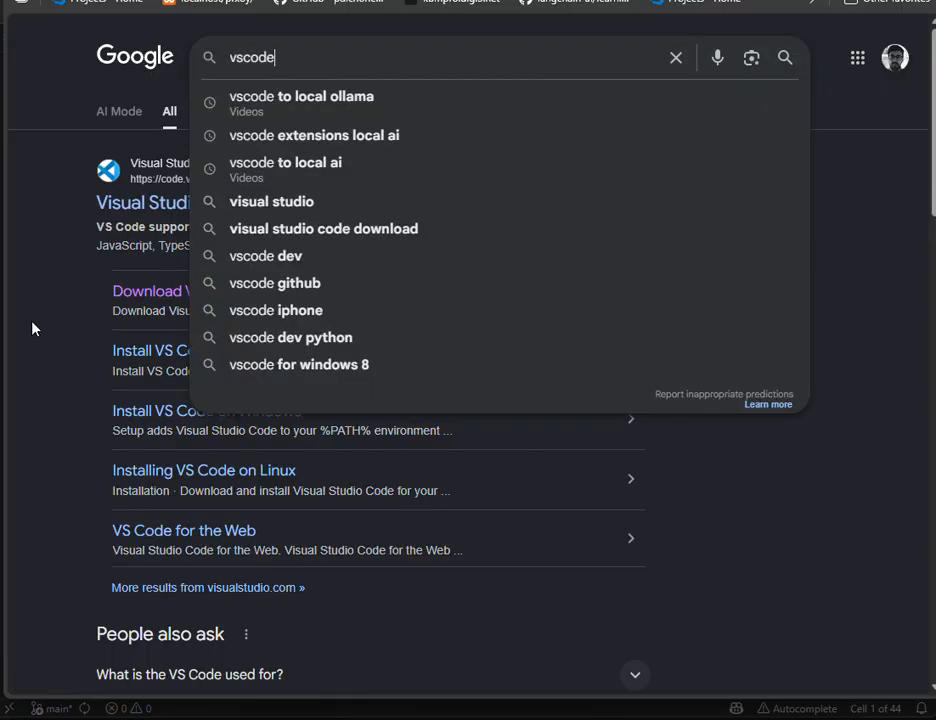
# Step: View the Visual Studio Code download page, switch to VS Code, and look over its Welcome page and file commands
pyautogui.click(33, 328)
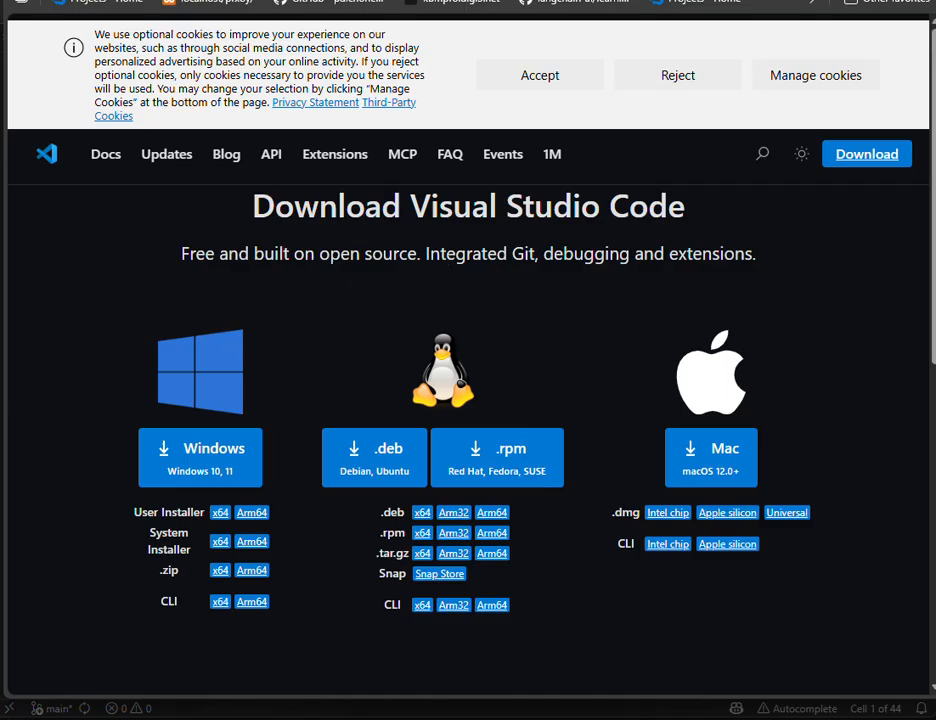
pyautogui.hotkey('alt', 'Tab')
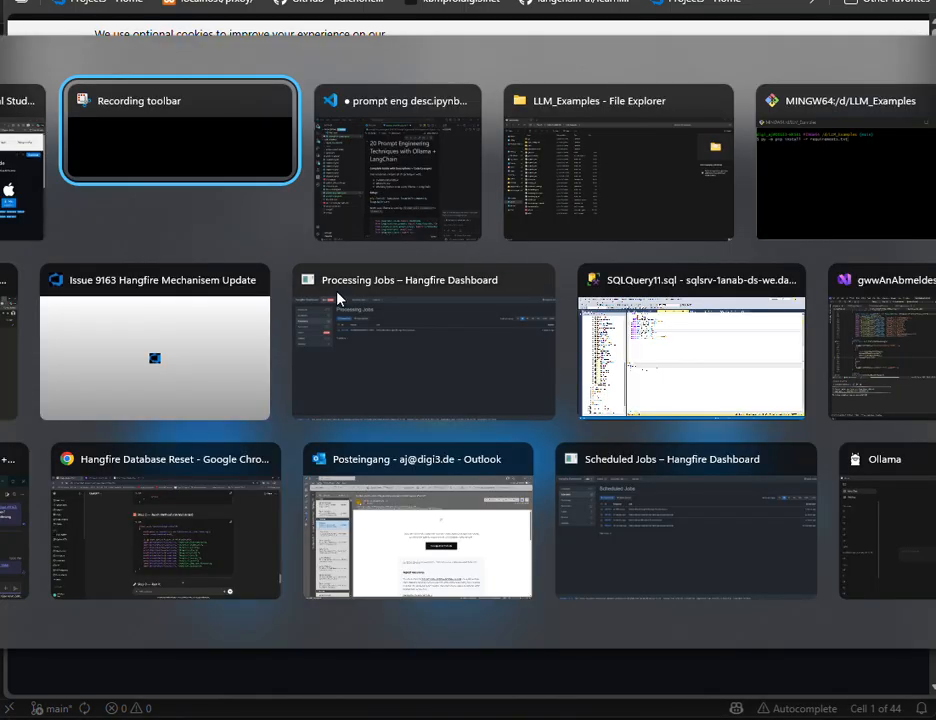
pyautogui.hotkey('alt', 'Tab')
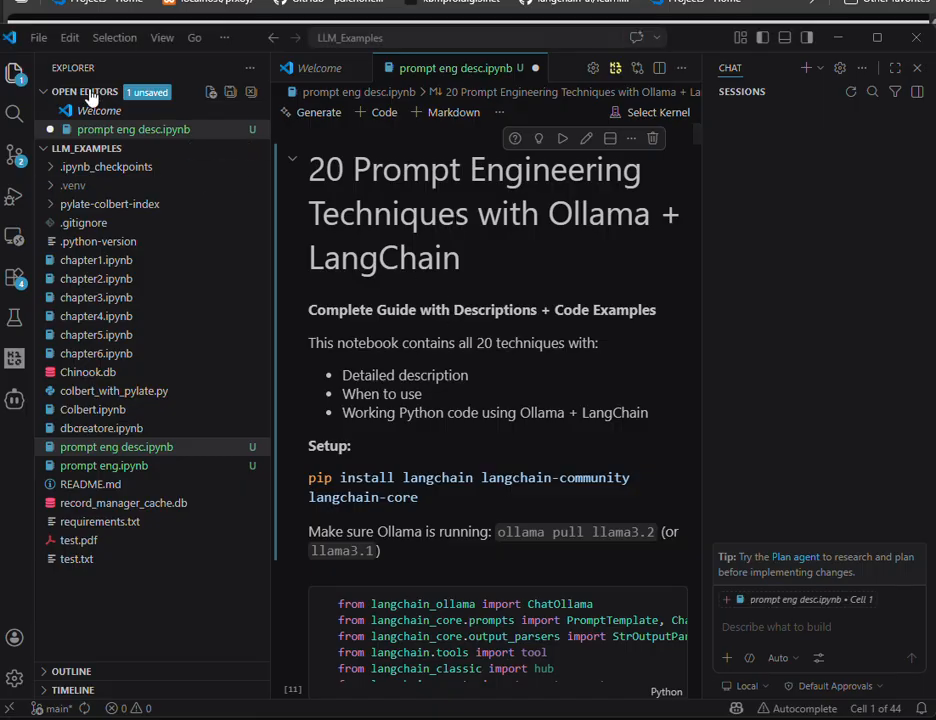
pyautogui.click(333, 71)
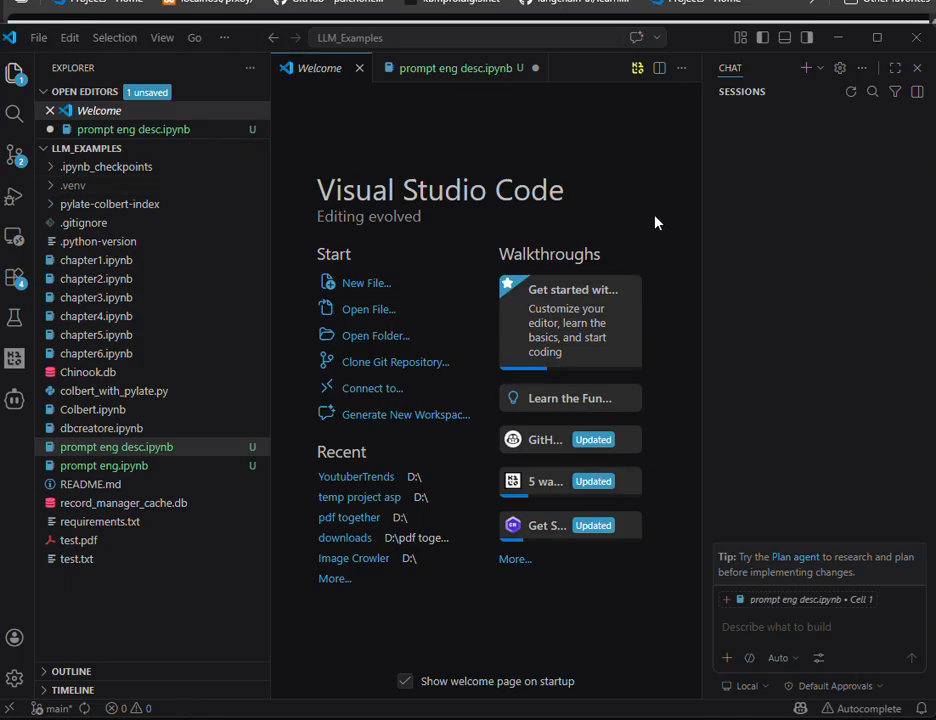
pyautogui.click(40, 38)
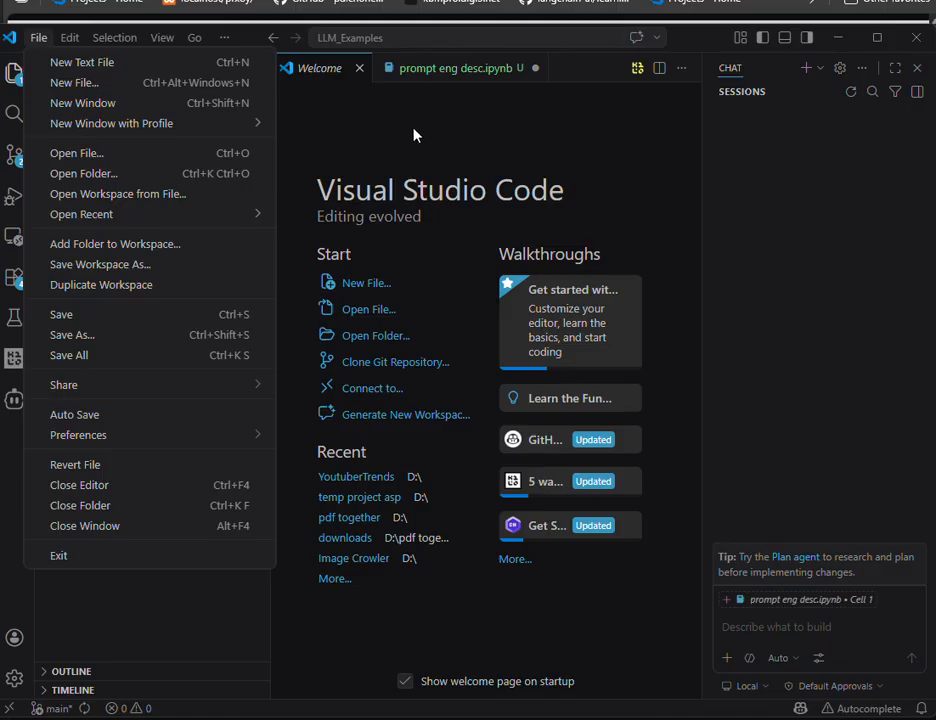
pyautogui.click(483, 133)
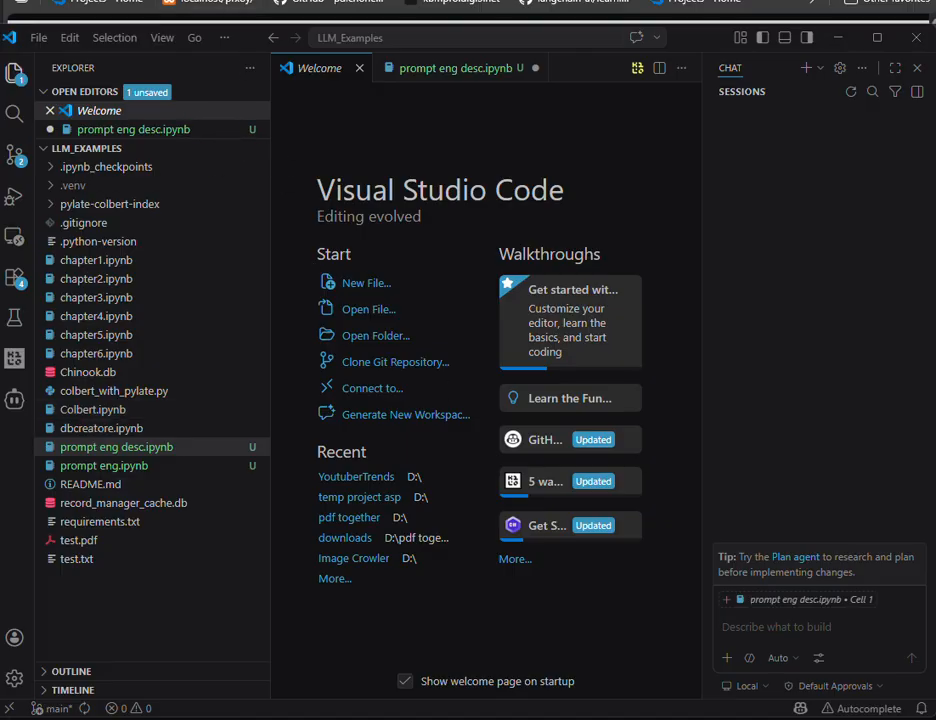
# Step: Switch to the Git Bash terminal and look up the py -m venv command in the command history
pyautogui.hotkey('alt', 'Tab')
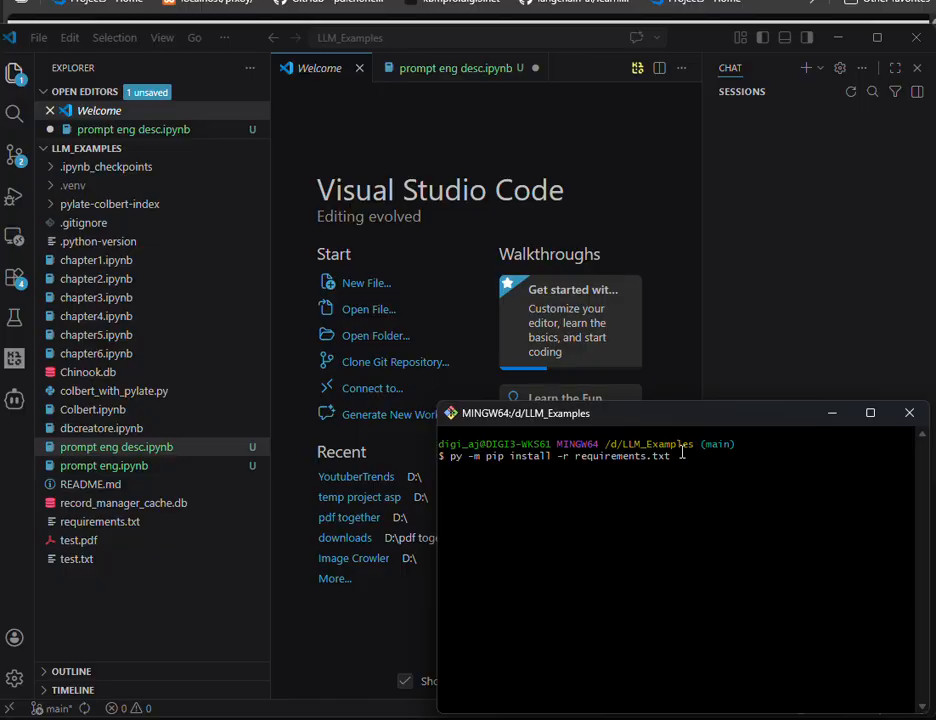
pyautogui.press('BackSpace')
pyautogui.press('BackSpace')
pyautogui.press('BackSpace')
pyautogui.press('BackSpace')
pyautogui.press('BackSpace')
pyautogui.press('BackSpace')
pyautogui.press('BackSpace')
pyautogui.press('BackSpace')
pyautogui.press('BackSpace')
pyautogui.press('BackSpace')
pyautogui.press('BackSpace')
pyautogui.press('BackSpace')
pyautogui.press('BackSpace')
pyautogui.press('BackSpace')
pyautogui.press('BackSpace')
pyautogui.press('BackSpace')
pyautogui.press('BackSpace')
pyautogui.press('BackSpace')
pyautogui.press('BackSpace')
pyautogui.press('BackSpace')
pyautogui.press('BackSpace')
pyautogui.press('BackSpace')
pyautogui.press('BackSpace')
pyautogui.press('BackSpace')
pyautogui.press('BackSpace')
pyautogui.press('Up')
pyautogui.press('Up')
pyautogui.press('Down')
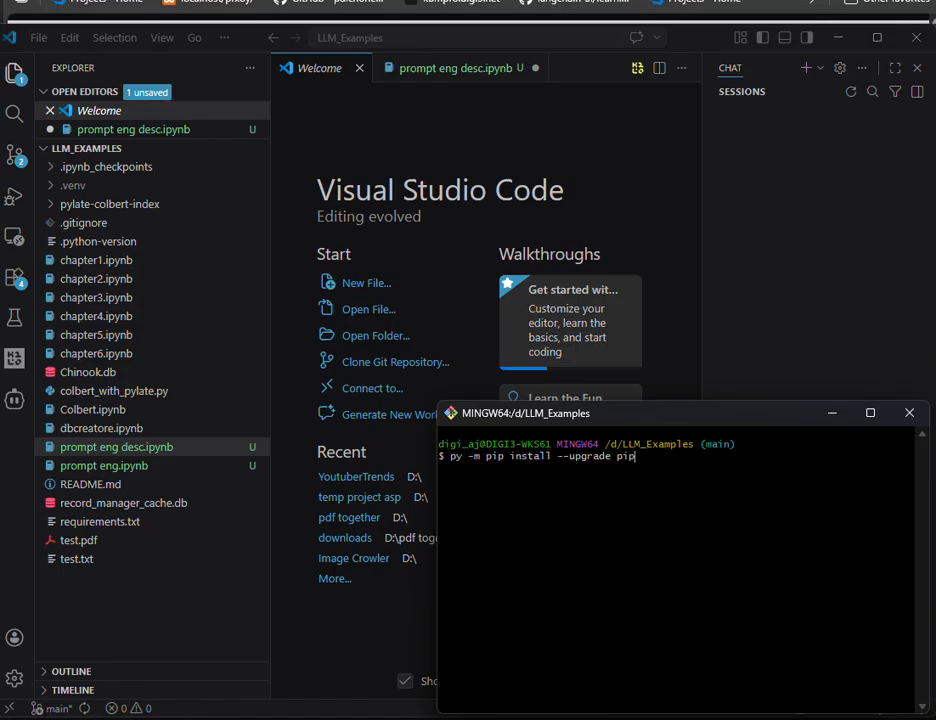
pyautogui.press('Up')
pyautogui.press('Up')
pyautogui.press('BackSpace')
pyautogui.press('BackSpace')
pyautogui.press('BackSpace')
pyautogui.press('BackSpace')
pyautogui.press('BackSpace')
pyautogui.press('BackSpace')
pyautogui.press('BackSpace')
pyautogui.press('BackSpace')
pyautogui.press('BackSpace')
pyautogui.press('BackSpace')
pyautogui.press('BackSpace')
pyautogui.press('BackSpace')
pyautogui.press('BackSpace')
pyautogui.press('BackSpace')
pyautogui.press('BackSpace')
pyautogui.press('BackSpace')
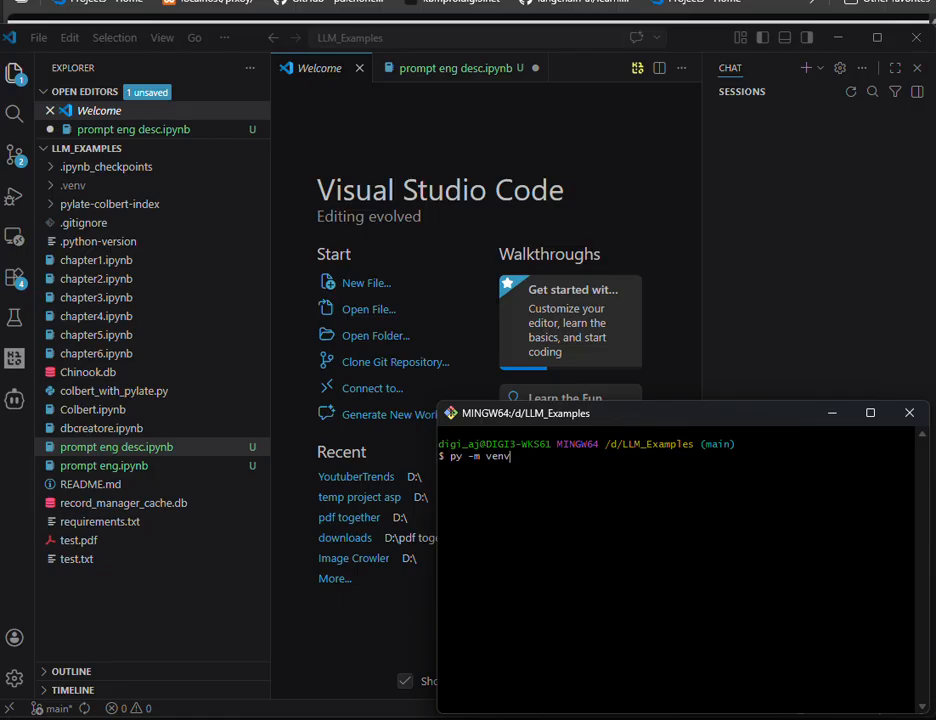
# Step: Write the command pyenv local 3.11.X at the terminal prompt without running it, and erase it
pyautogui.write('pyenv local 3.11.X')
pyautogui.press('BackSpace')
pyautogui.press('BackSpace')
pyautogui.press('BackSpace')
pyautogui.press('BackSpace')
pyautogui.press('BackSpace')
pyautogui.press('BackSpace')
pyautogui.press('BackSpace')
pyautogui.press('BackSpace')
pyautogui.press('BackSpace')
pyautogui.press('BackSpace')
pyautogui.press('BackSpace')
pyautogui.press('BackSpace')
pyautogui.press('BackSpace')
pyautogui.press('BackSpace')
pyautogui.press('BackSpace')
pyautogui.press('BackSpace')
pyautogui.press('BackSpace')
pyautogui.press('BackSpace')
# Step: Activate the project's virtual environment by running source .venv/Scripts/activate from the command history
pyautogui.press('Up')
pyautogui.press('Up')
pyautogui.press('Up')
pyautogui.press('Up')
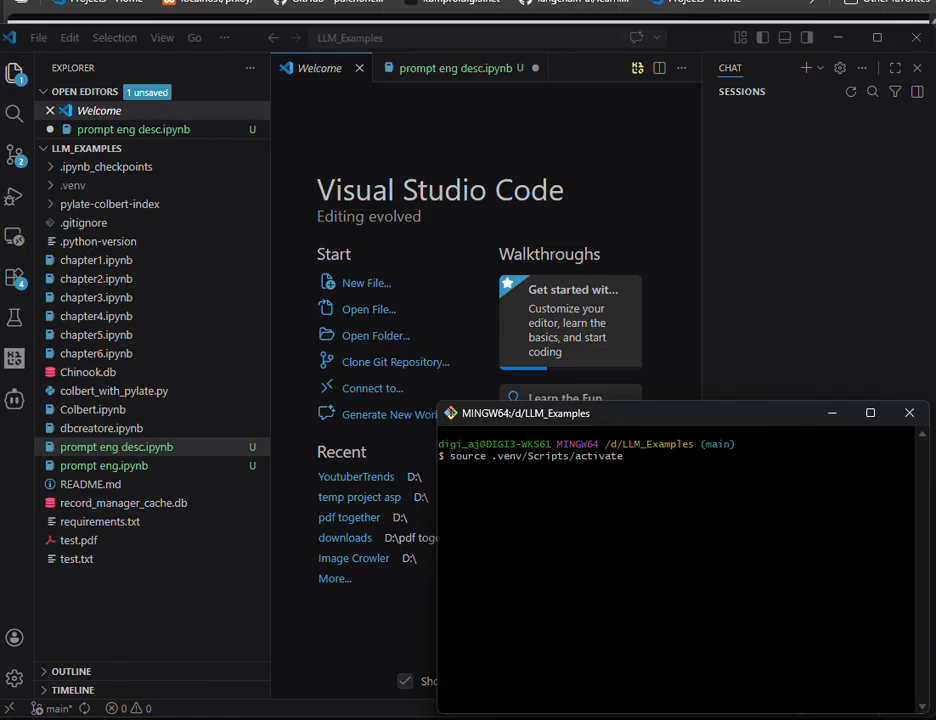
pyautogui.press('Down')
pyautogui.press('Down')
pyautogui.press('Down')
pyautogui.press('Down')
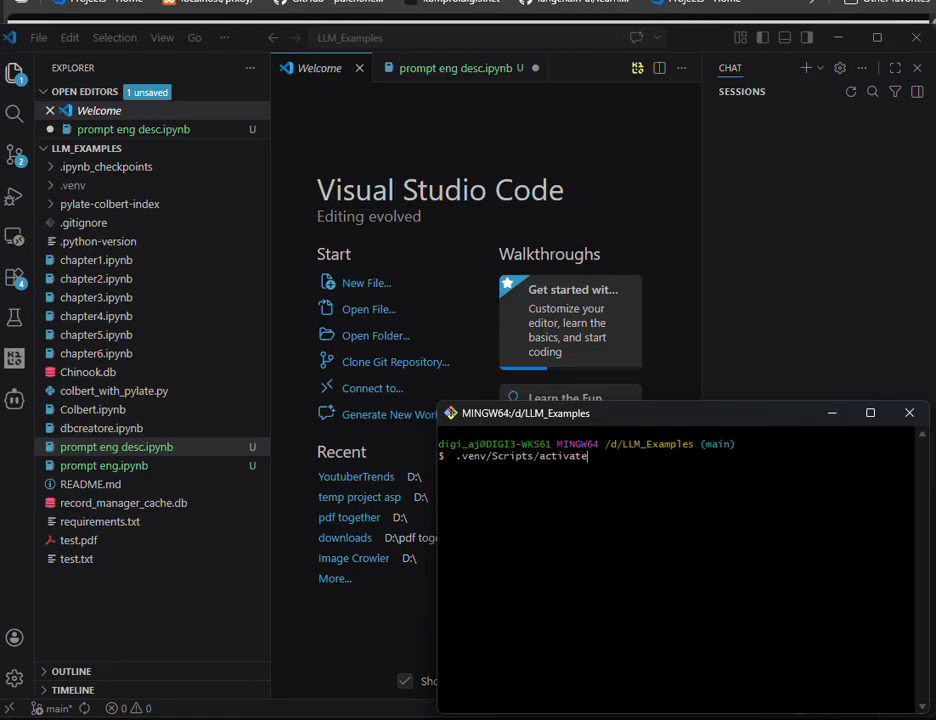
pyautogui.press('Up')
pyautogui.press('Up')
pyautogui.press('Up')
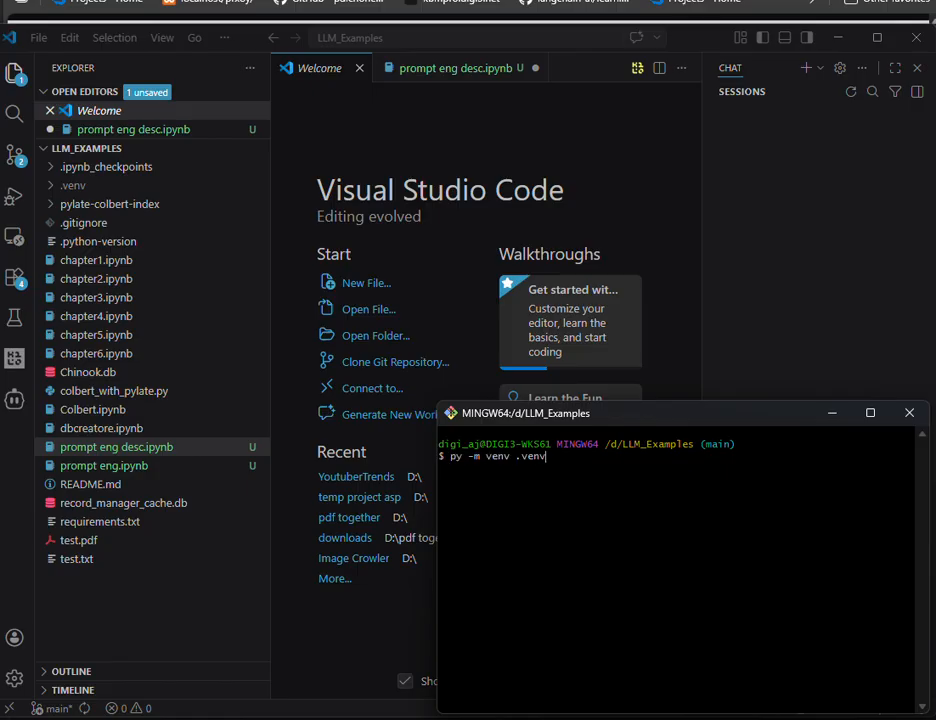
pyautogui.press('Down')
pyautogui.press('Down')
pyautogui.press('Down')
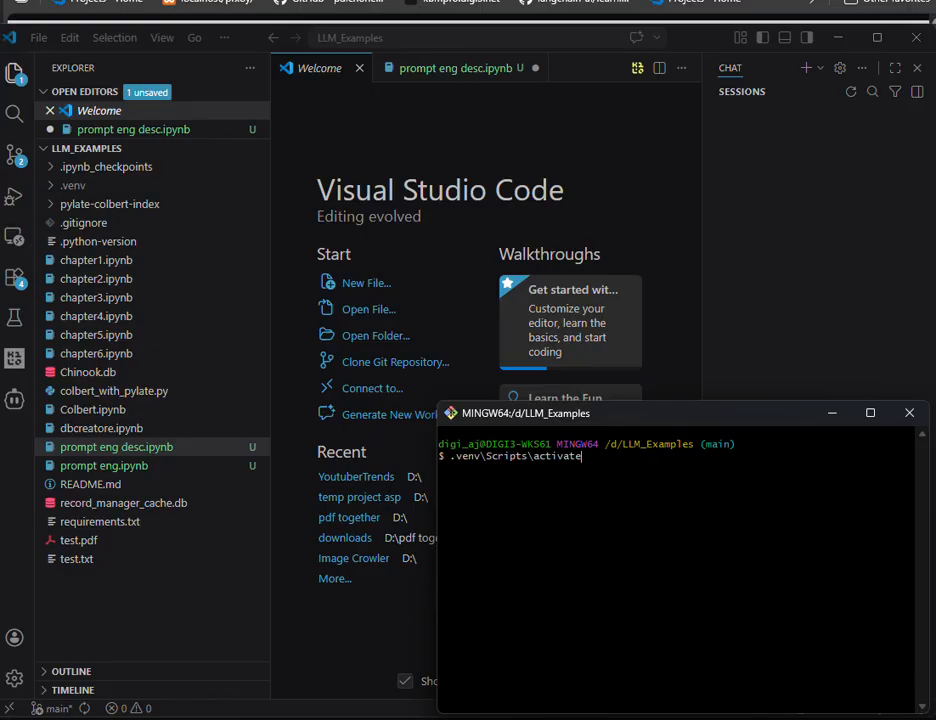
pyautogui.press('Down')
pyautogui.press('Down')
pyautogui.press('Down')
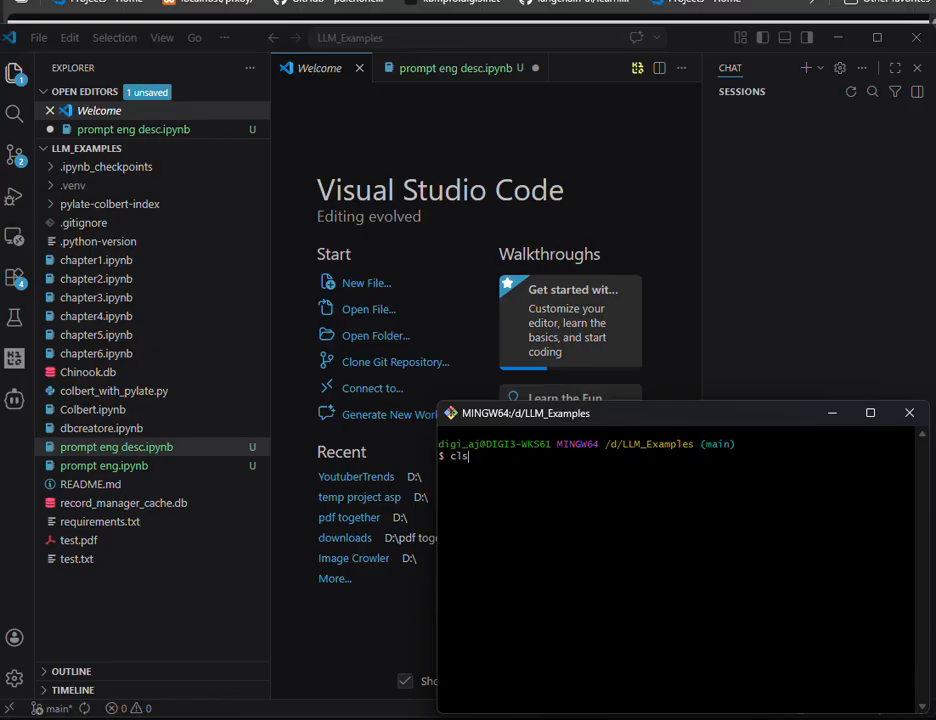
pyautogui.press('Down')
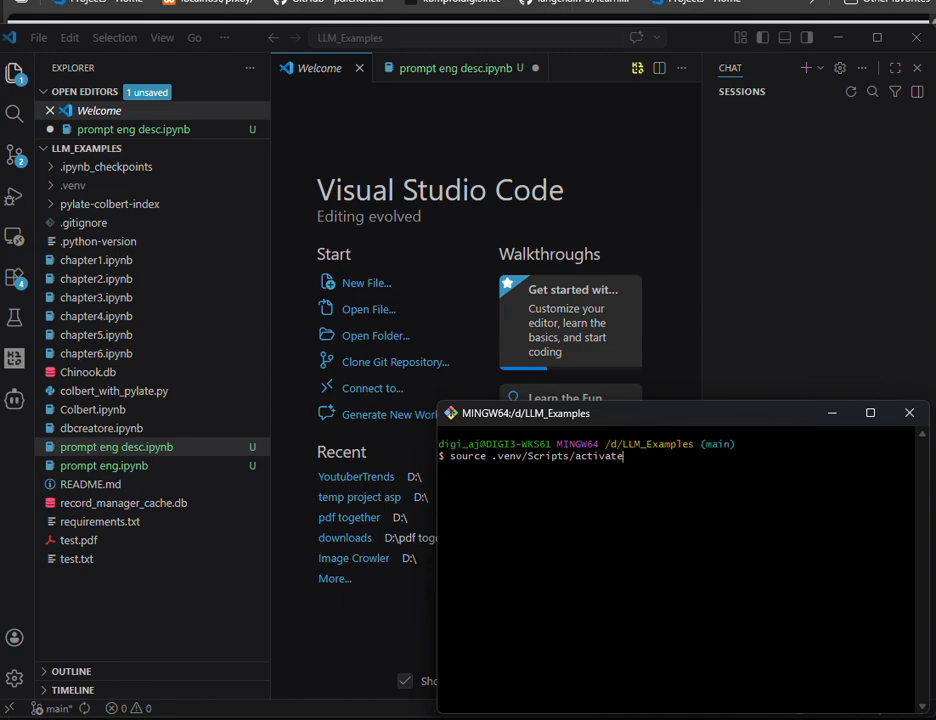
pyautogui.press('Return')
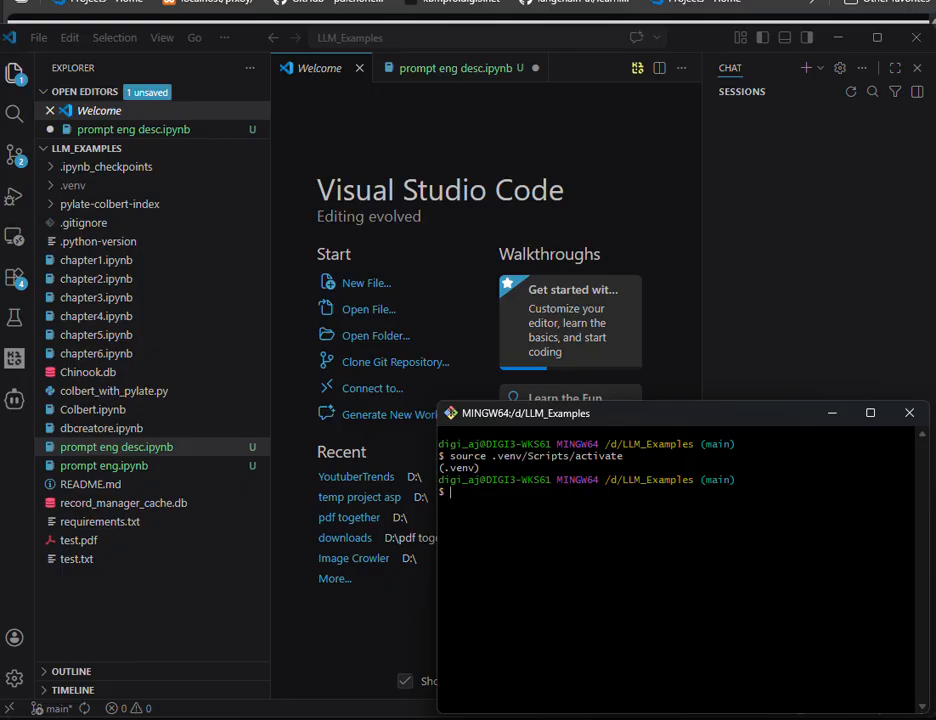
# Step: Recall the command py -m pip install -r requirements.txt at the terminal prompt without running it
pyautogui.press('Up')
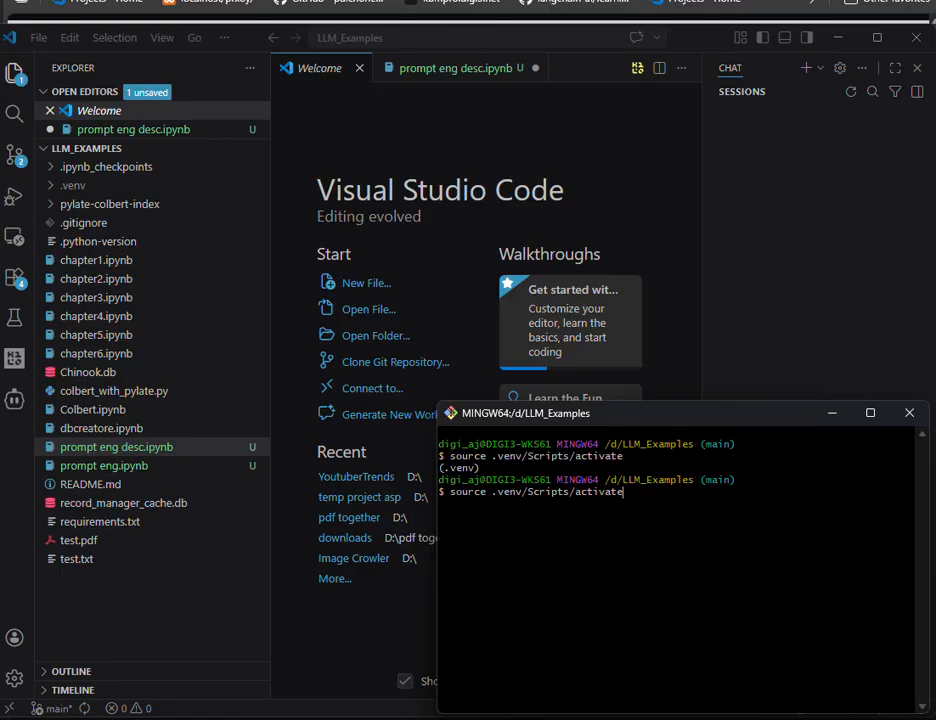
pyautogui.press('Up')
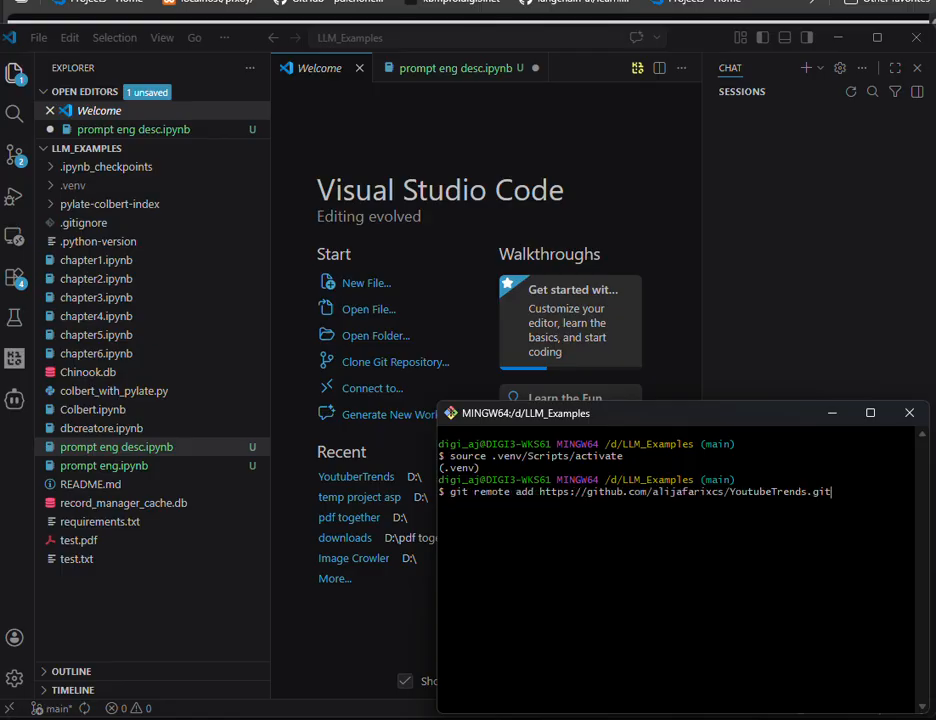
pyautogui.press('Up')
pyautogui.press('Up')
pyautogui.press('Up')
pyautogui.press('Up')
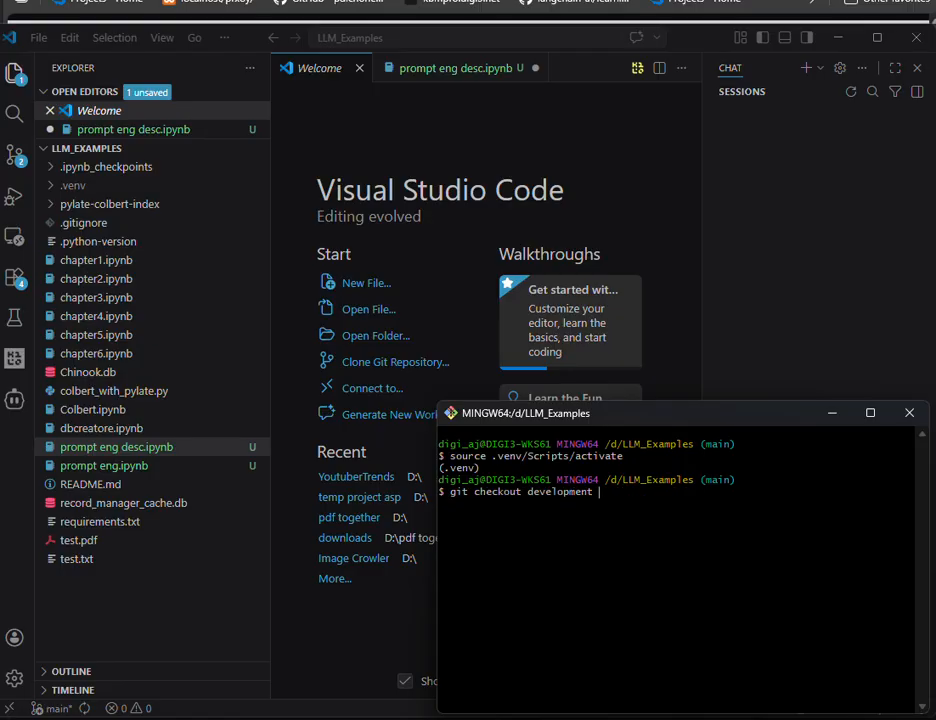
pyautogui.press('Up')
pyautogui.press('Up')
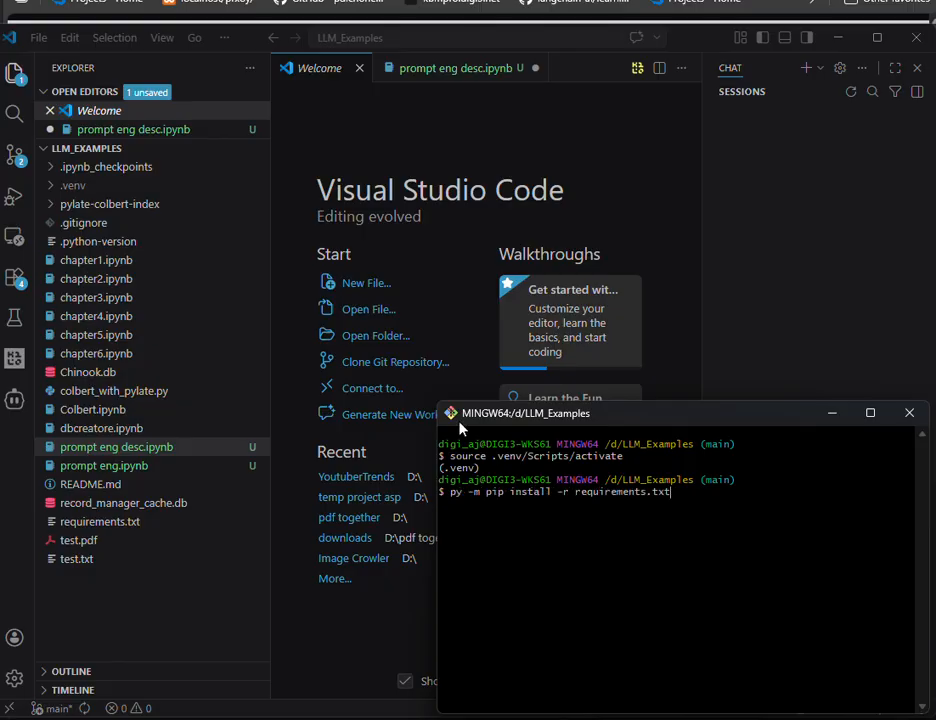
# Step: Open requirements.txt in VS Code and review its full list of packages
pyautogui.click(115, 524)
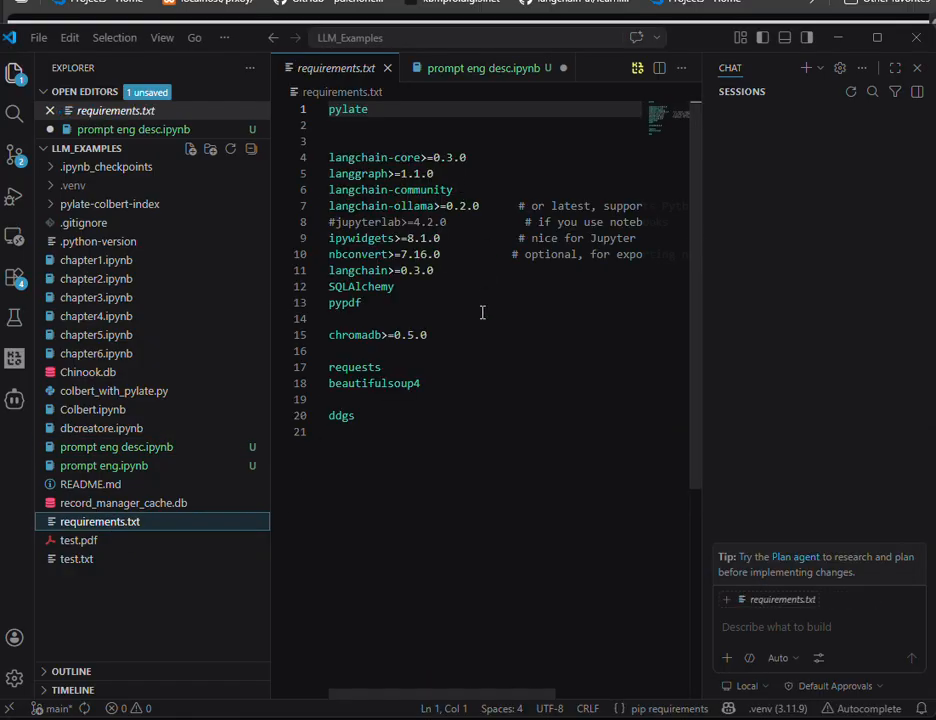
pyautogui.moveTo(434, 445); pyautogui.dragTo(334, 106)
pyautogui.click(497, 127)
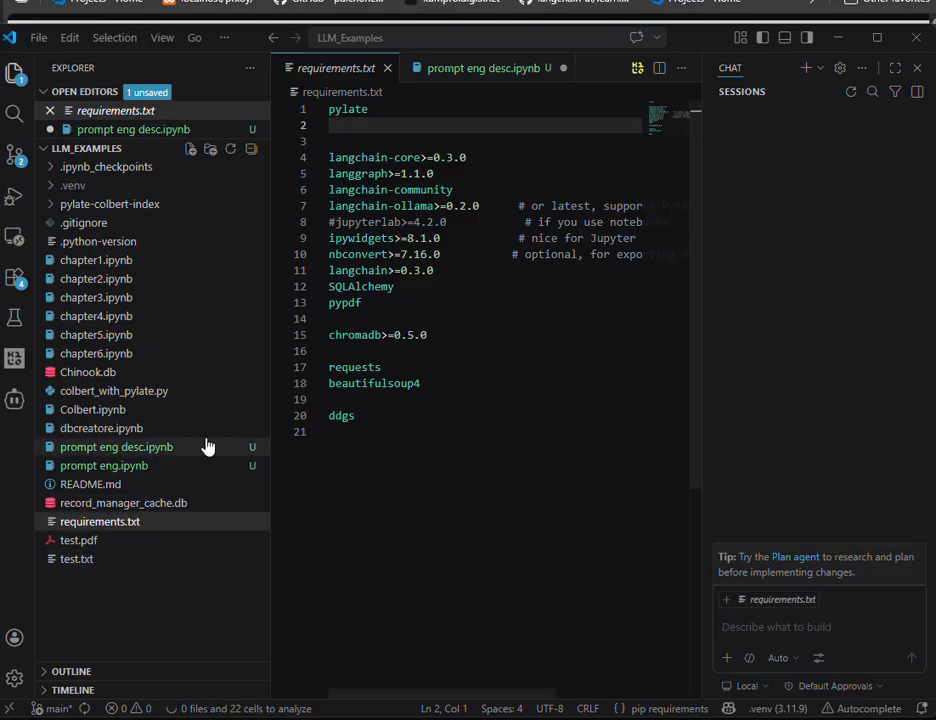
pyautogui.moveTo(482, 430); pyautogui.dragTo(328, 108)
pyautogui.click(488, 351)
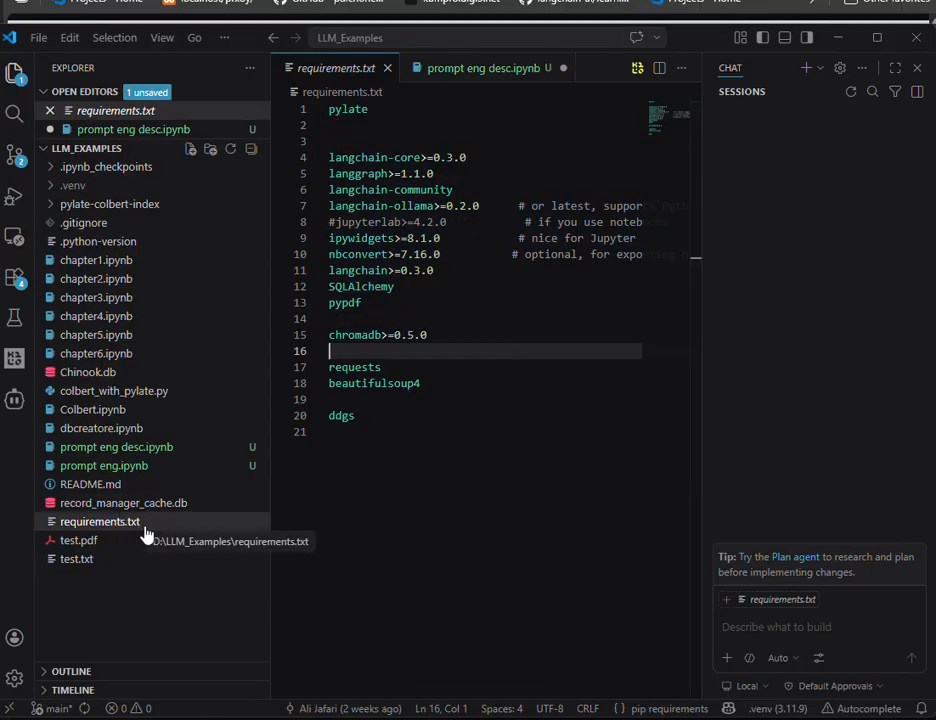
# Step: Check the requirements install command waiting in the Git Bash terminal, and return to VS Code to view its file commands
pyautogui.hotkey('alt', 'Tab')
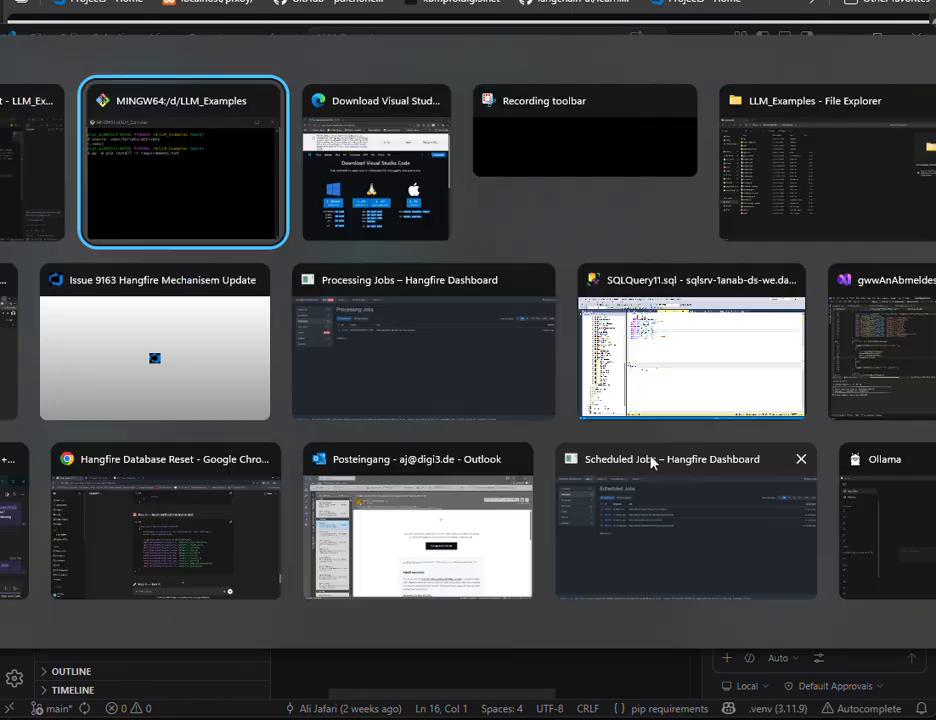
pyautogui.press('Tab')
pyautogui.press('Tab')
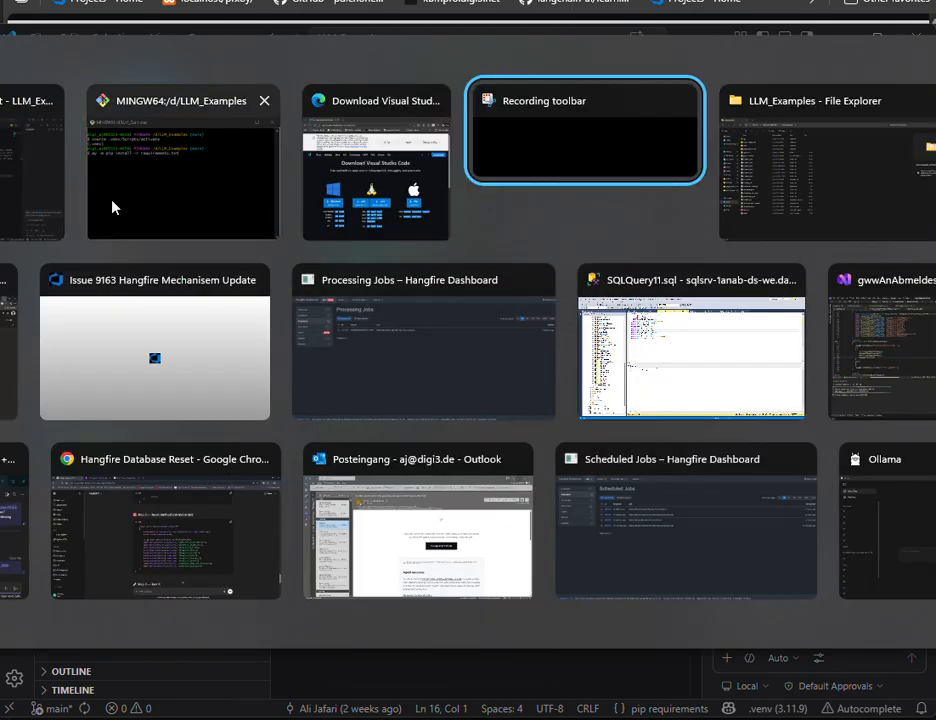
pyautogui.hotkey('alt', 'Tab')
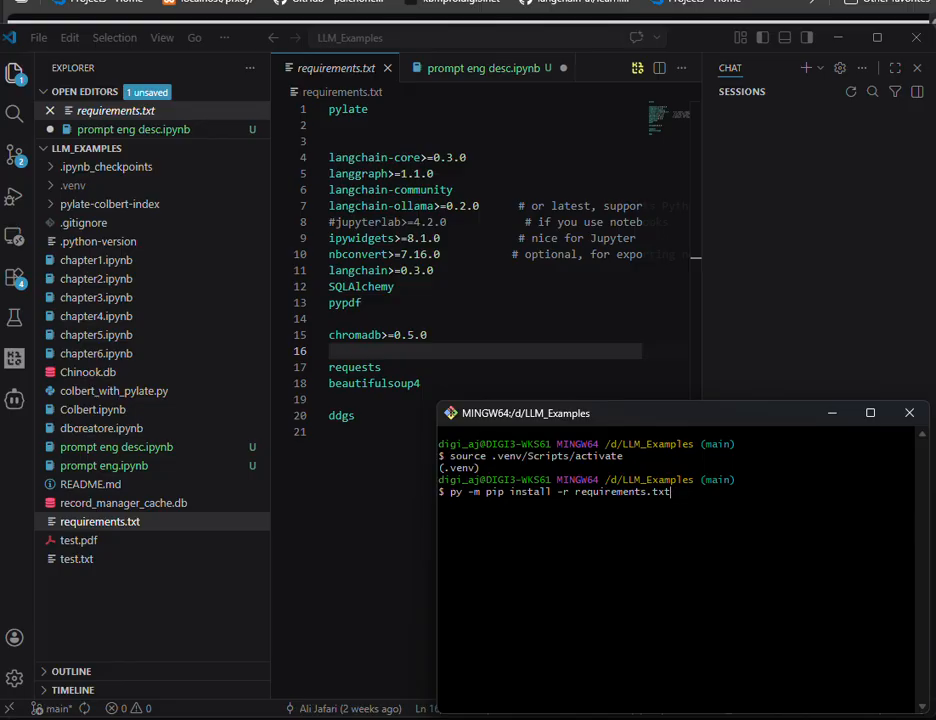
pyautogui.press('Up')
pyautogui.press('Down')
pyautogui.click(796, 359)
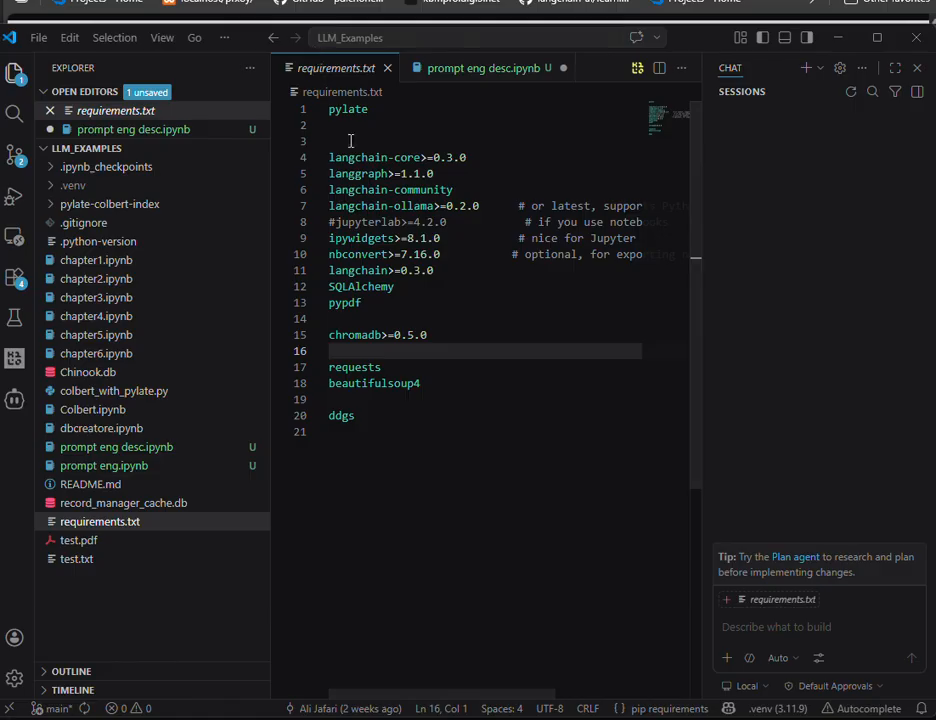
pyautogui.click(32, 34)
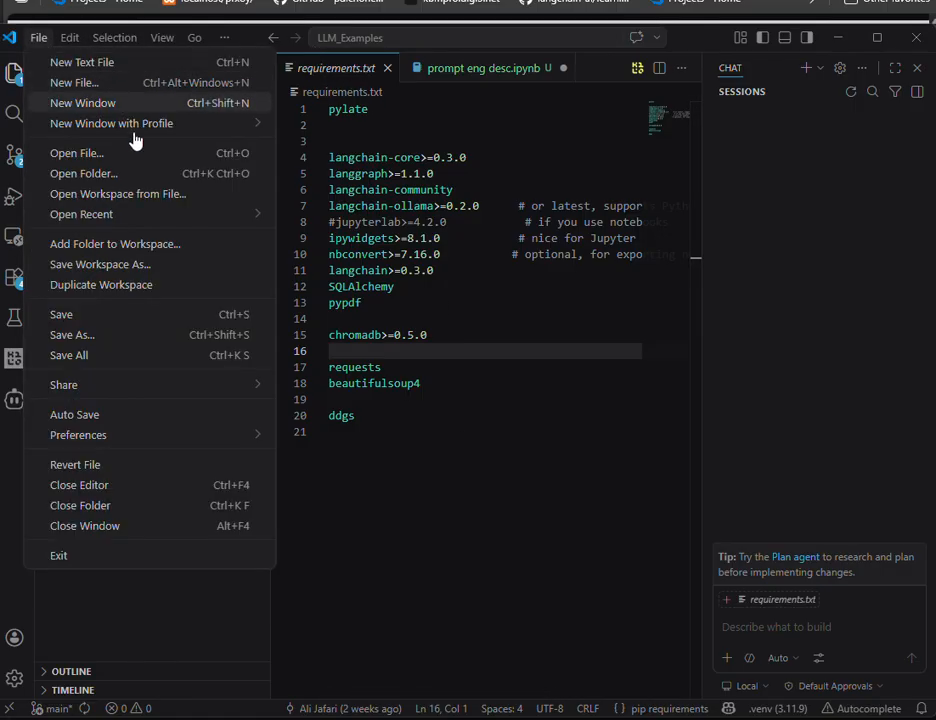
pyautogui.click(558, 553)
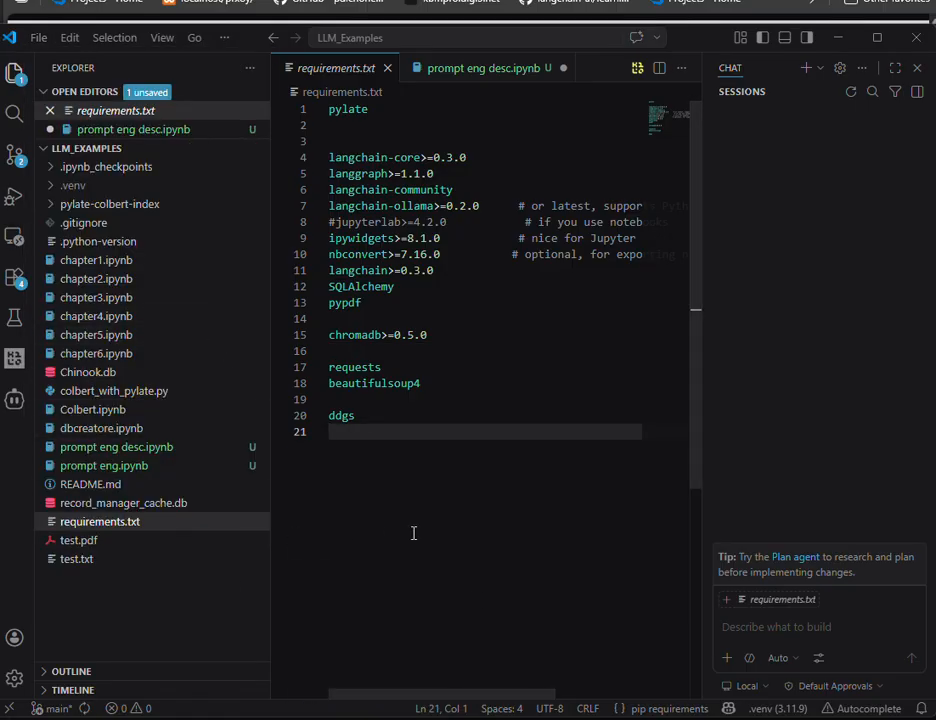
# Step: Open the prompt eng desc.ipynb notebook and look over its introduction and setup code
pyautogui.click(131, 131)
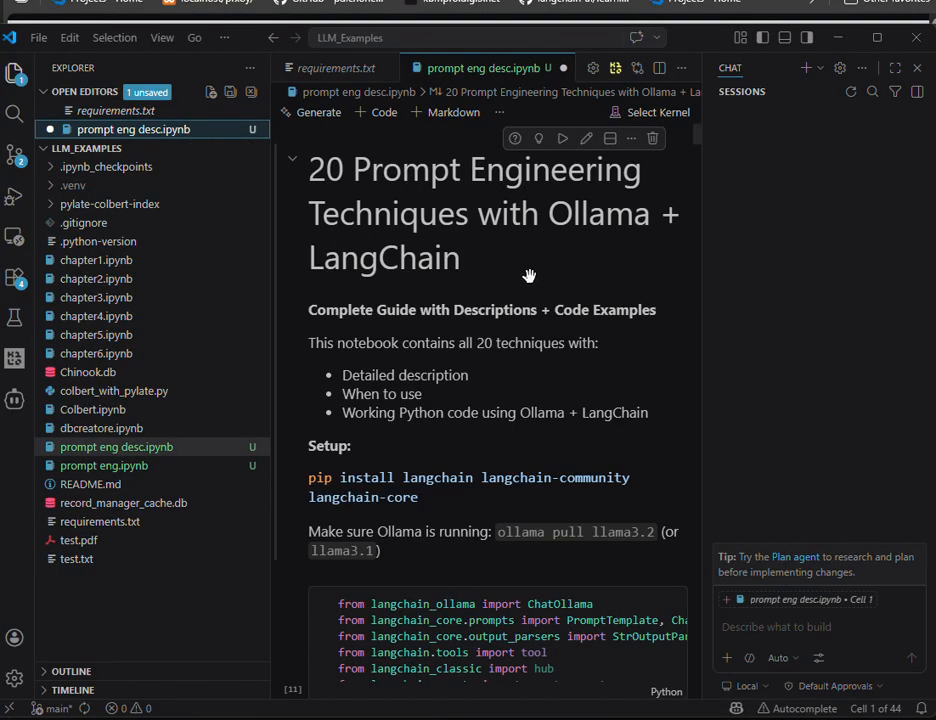
pyautogui.scroll(-1, 540, 300)
pyautogui.scroll(1, 487, 253)
pyautogui.scroll(-3, 591, 344)
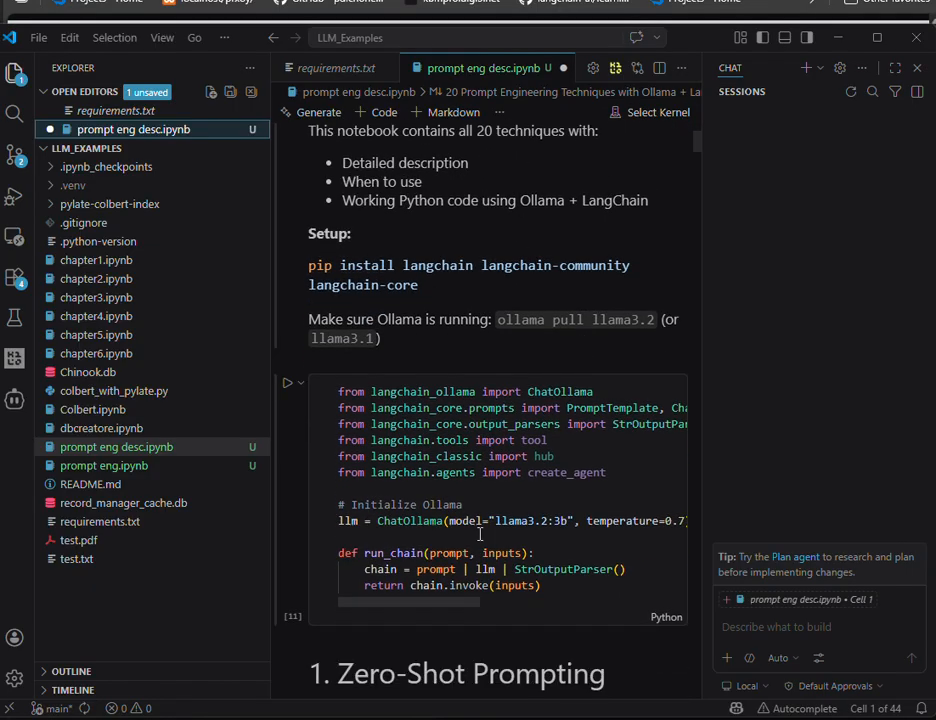
pyautogui.scroll(3, 485, 450)
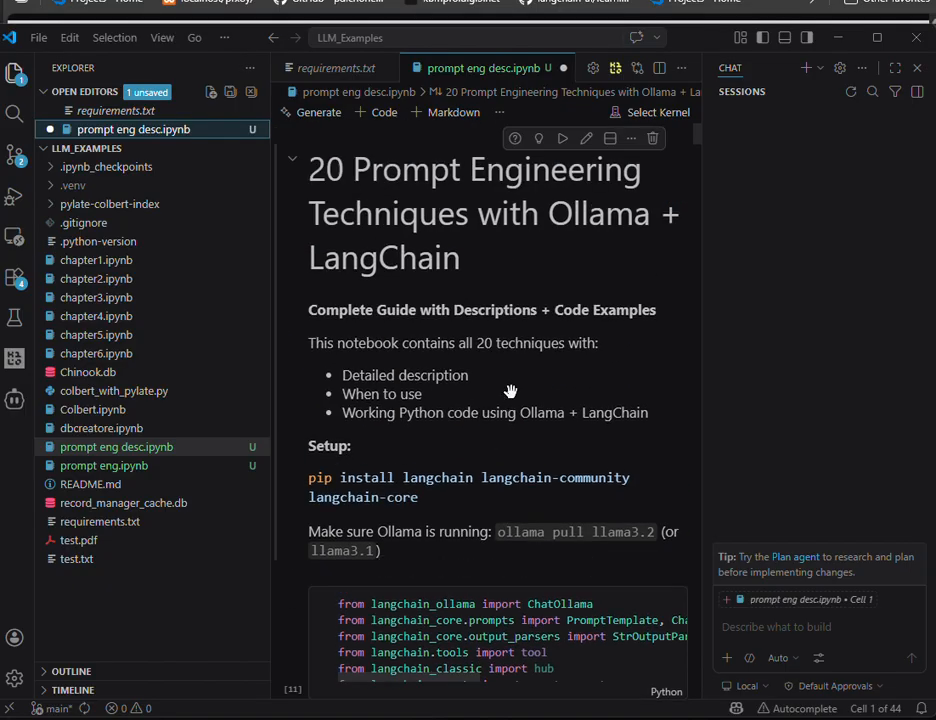